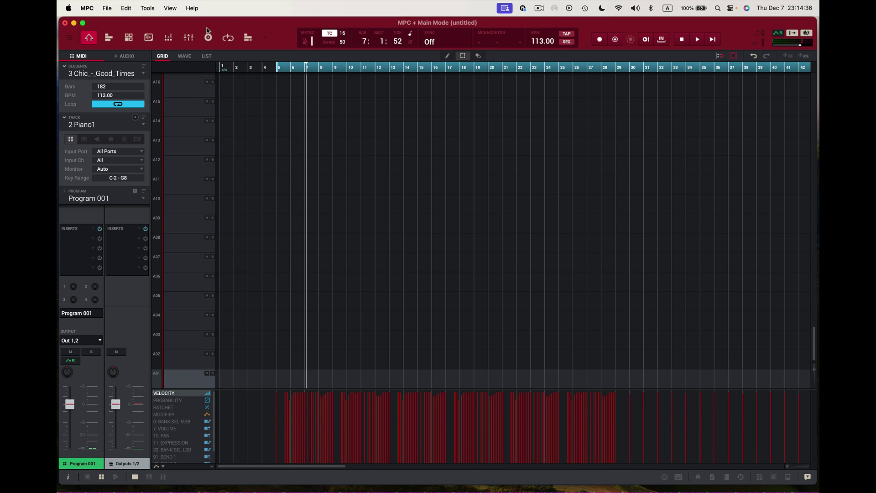
Step: Review the project's sequences, the tracks of Chic_-_Good_Times and the programs available for the Piano1 track
left_click(143, 76)
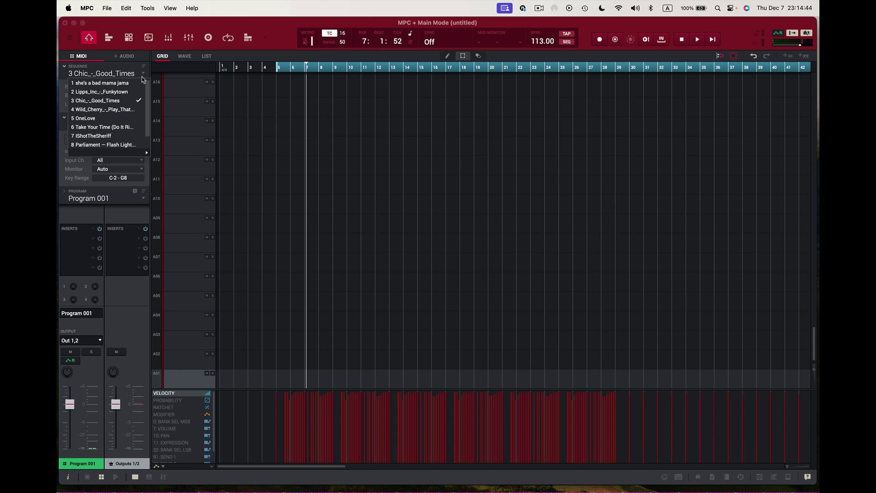
left_click(259, 29)
left_click(143, 125)
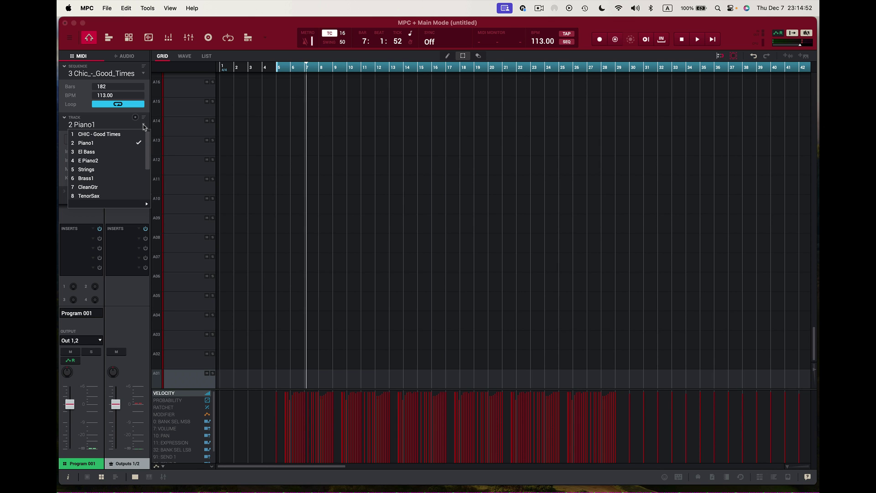
left_click(82, 24)
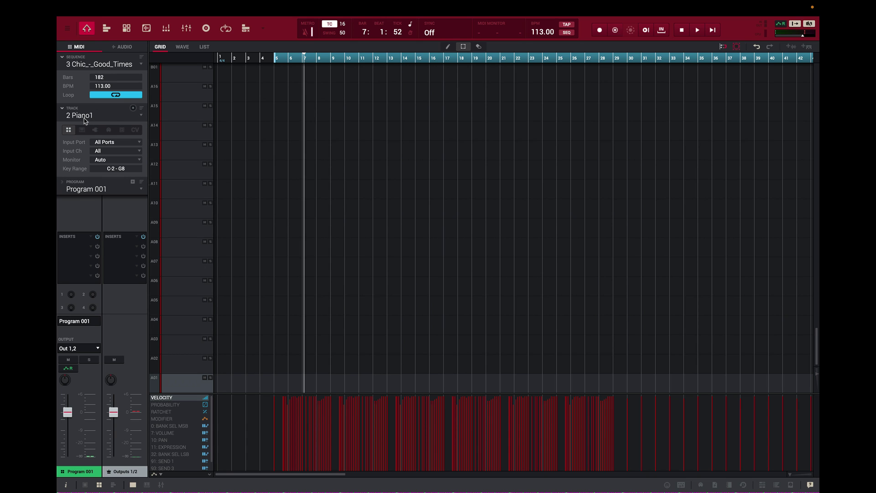
left_click(141, 191)
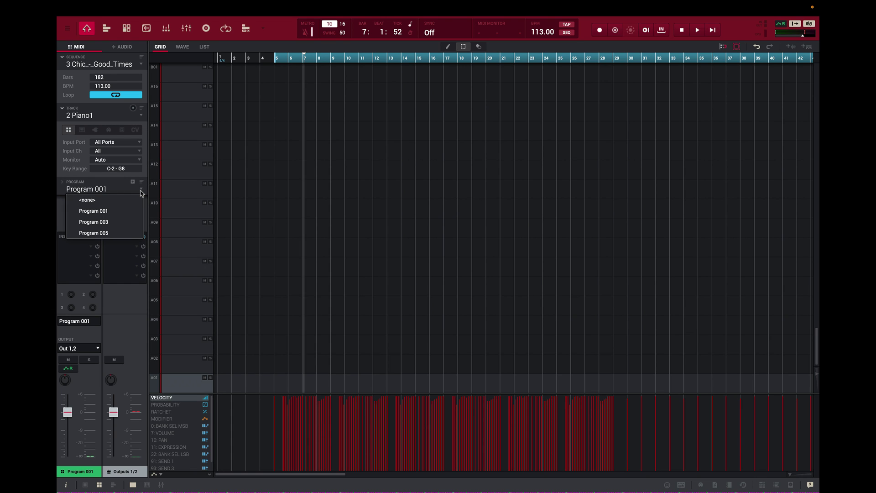
left_click(125, 117)
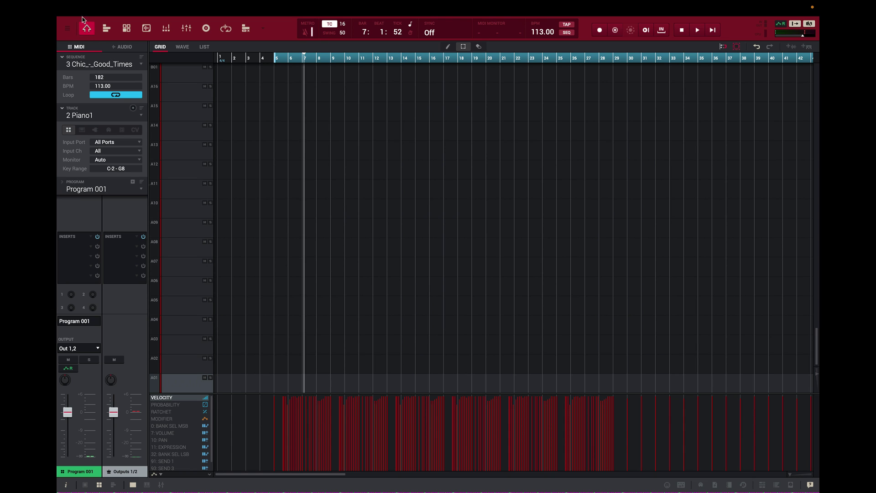
Step: Leave full screen and look through the sequence and track lists again
mouse_move(81, 23)
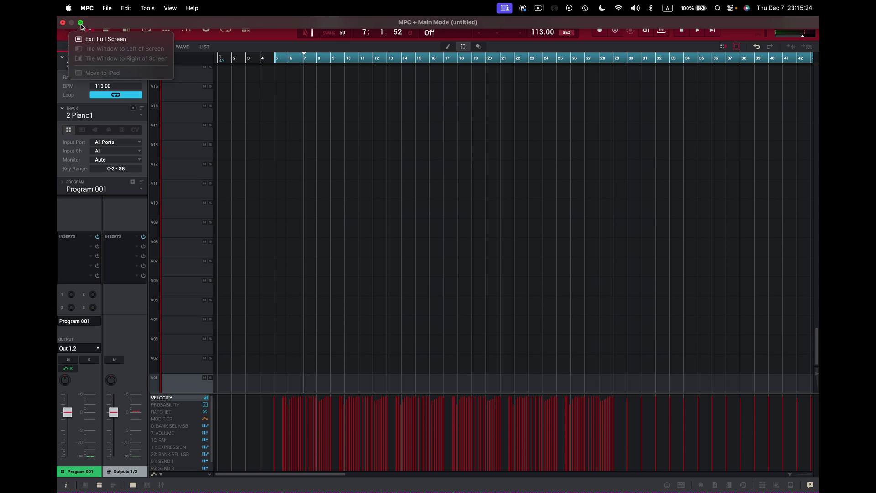
left_click(110, 39)
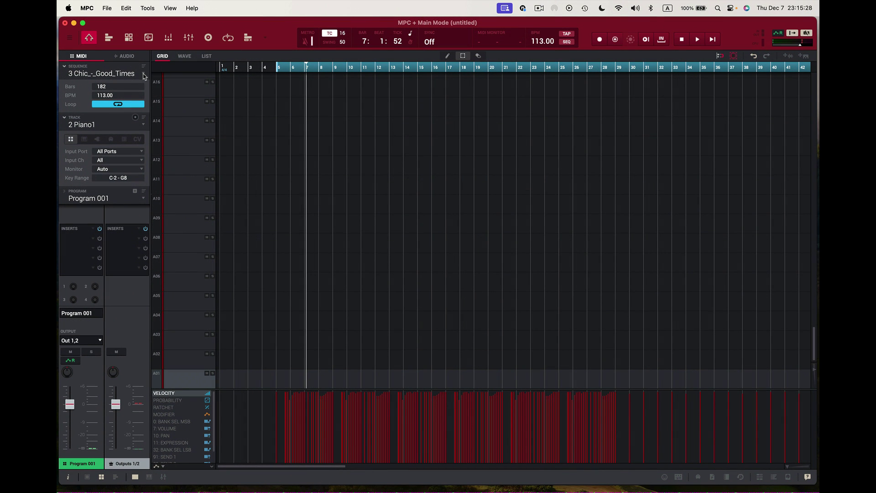
left_click(144, 73)
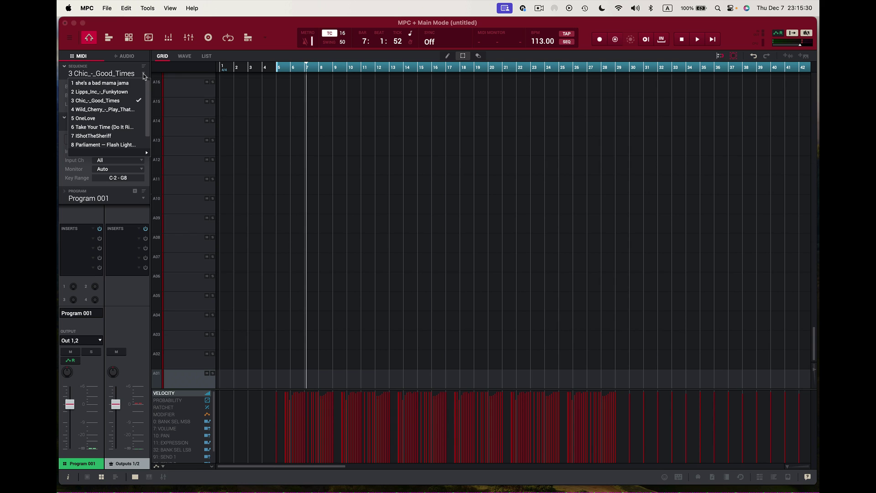
left_click(256, 28)
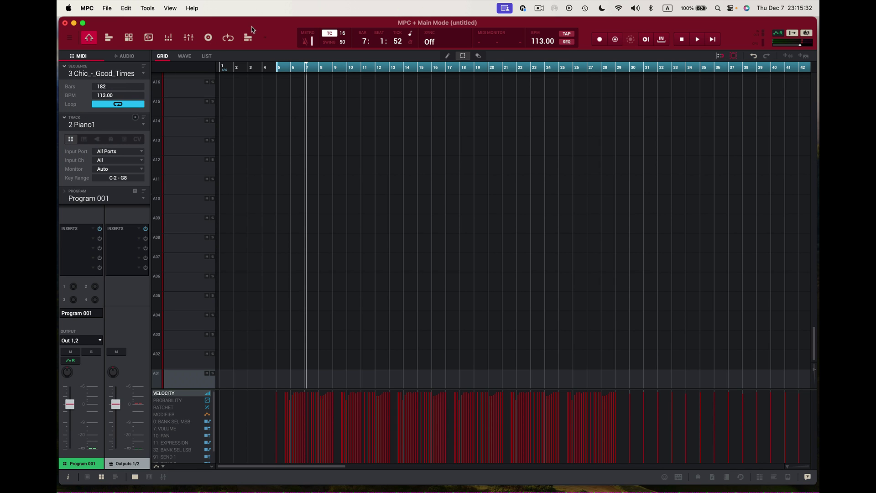
left_click(144, 126)
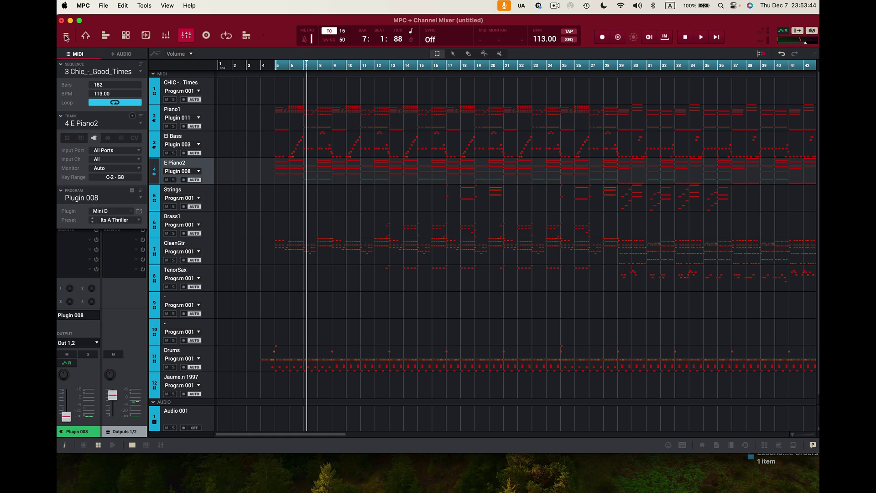
Step: Open the preferences and examine which instrument and effect plugins are activated
left_click(83, 6)
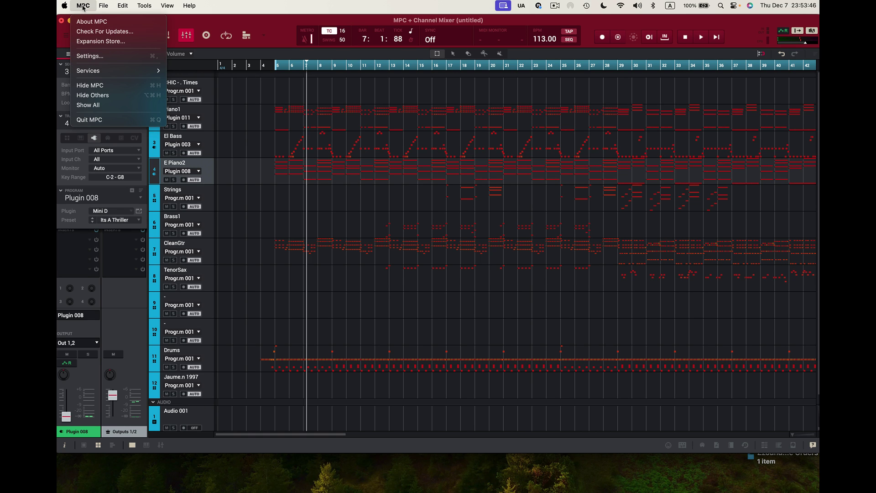
left_click(94, 57)
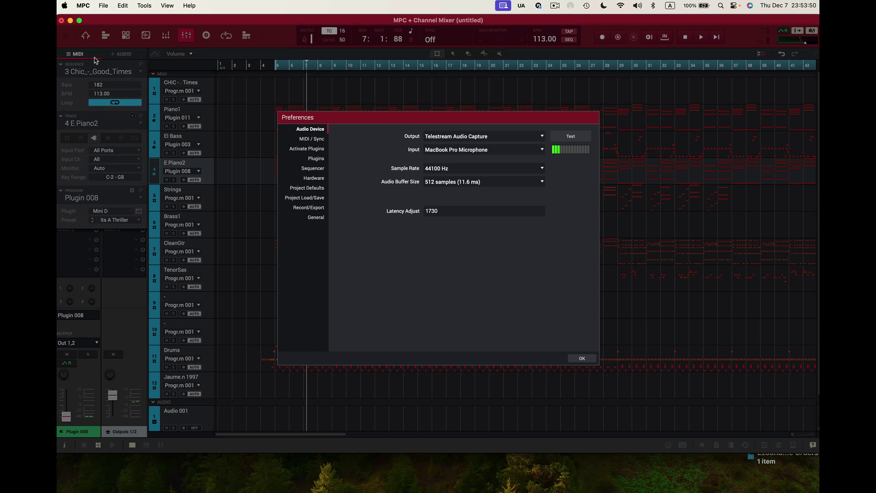
left_click(319, 149)
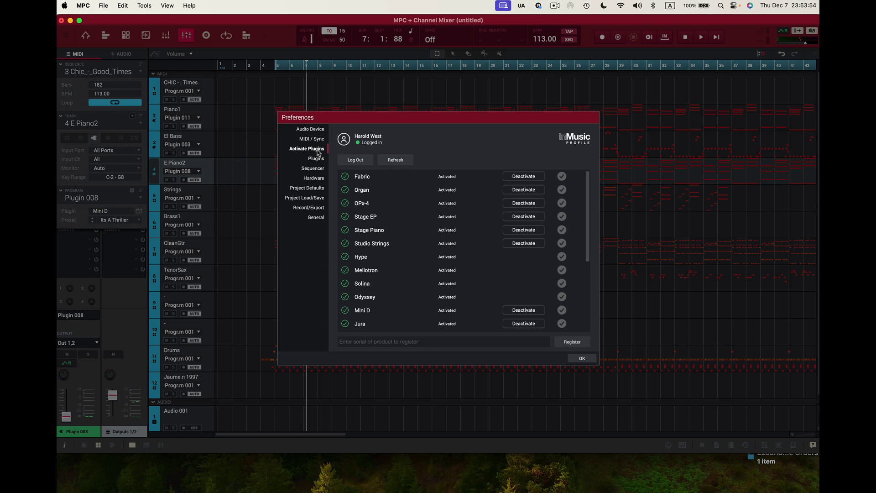
scroll(422, 245, "down", 3)
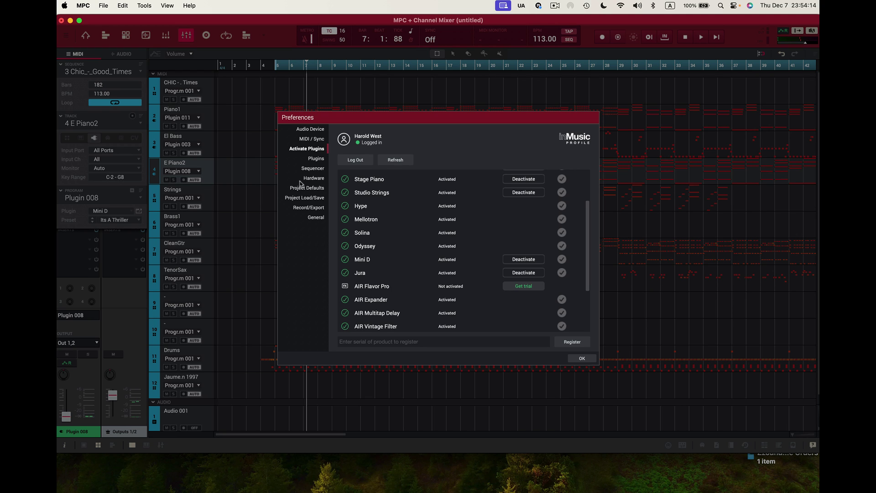
Step: Rescan all VST and AudioUnit plugins, recheck the plugin activation list and close the preferences
left_click(319, 160)
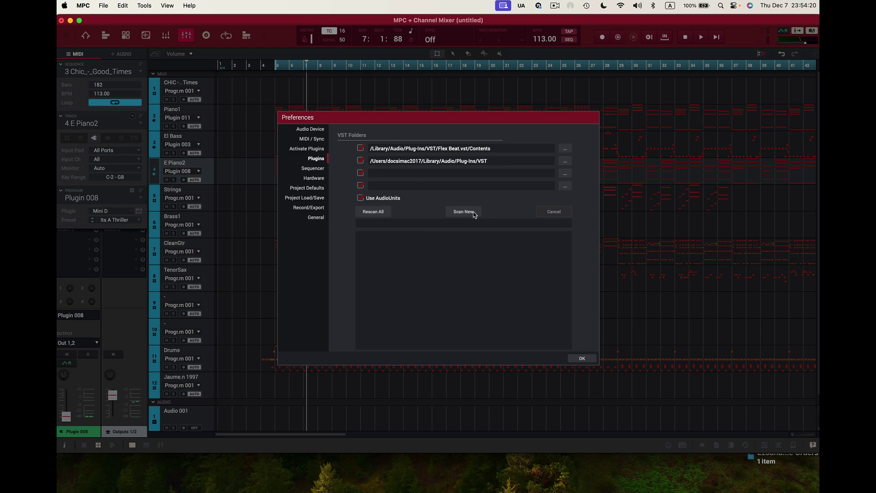
left_click(369, 213)
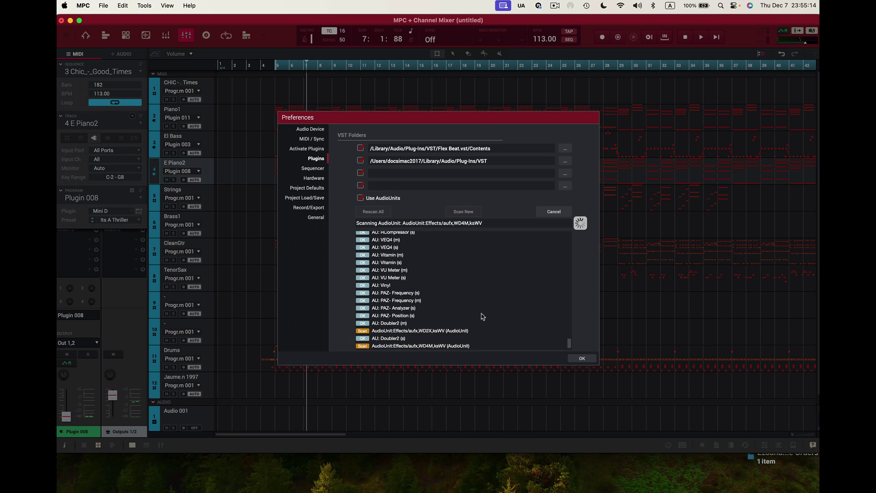
mouse_move(594, 490)
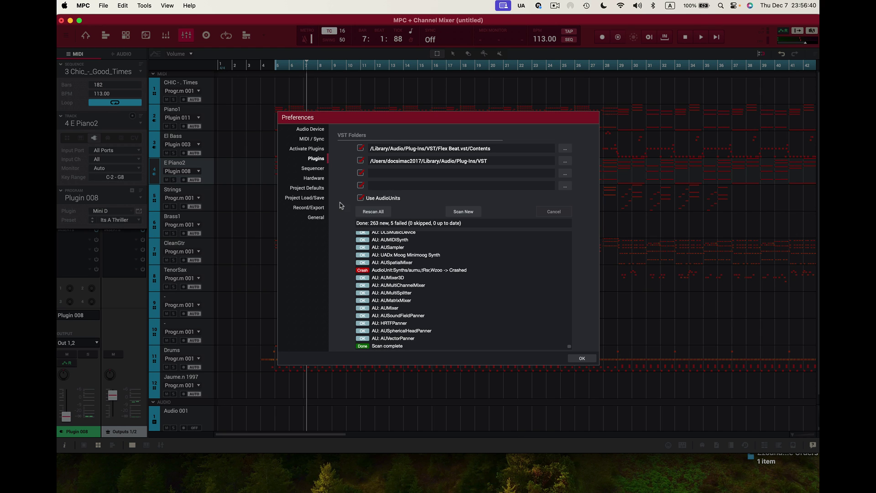
left_click(310, 152)
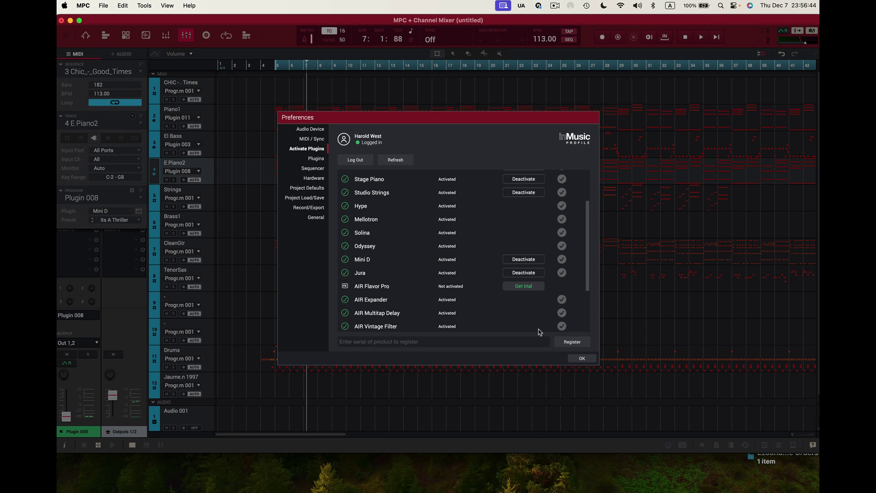
left_click(587, 361)
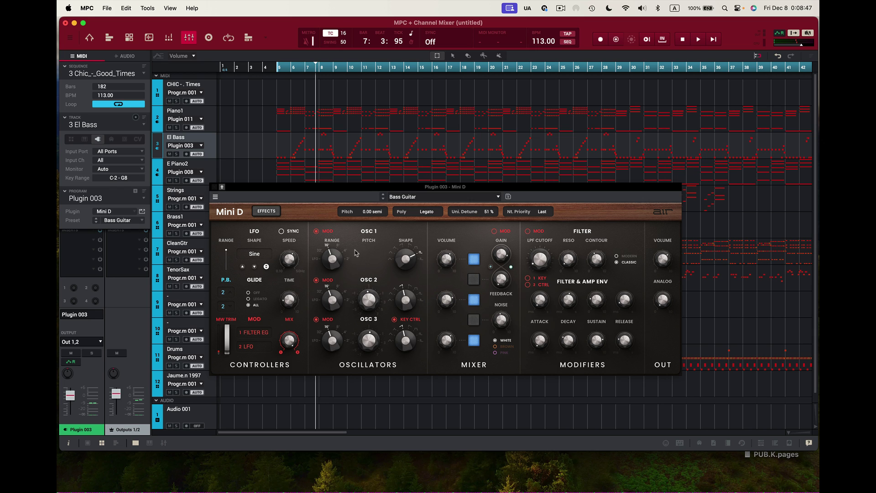
Step: Play Chic_-_Good_Times, raise the El Bass track's volume to +4.50 dB and stop playback
key("space")
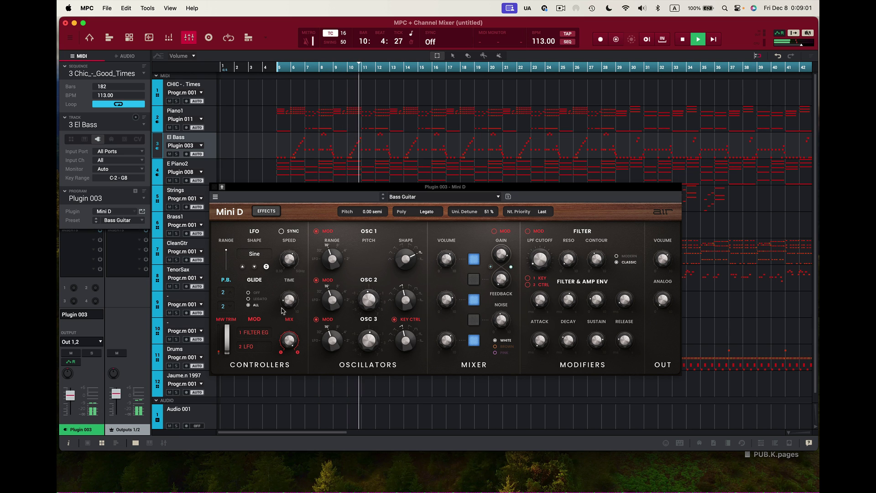
left_click_drag(72, 400, 73, 386)
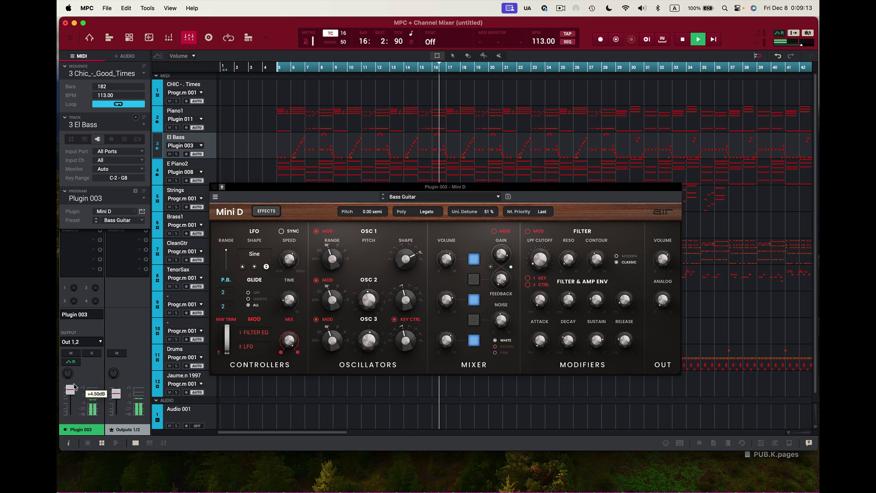
key("space")
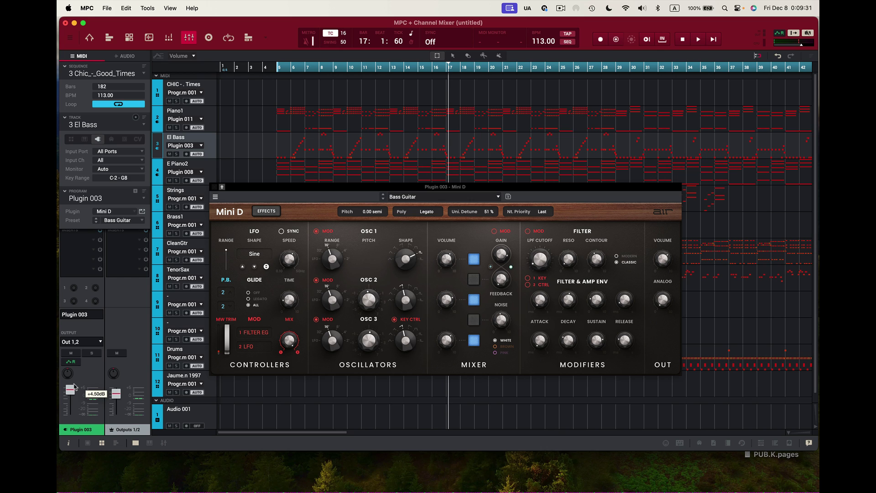
Step: Switch to sequence 8 Parliament — Flash Light, open track 4's Mini D editor and raise that track's volume during playback
left_click(144, 75)
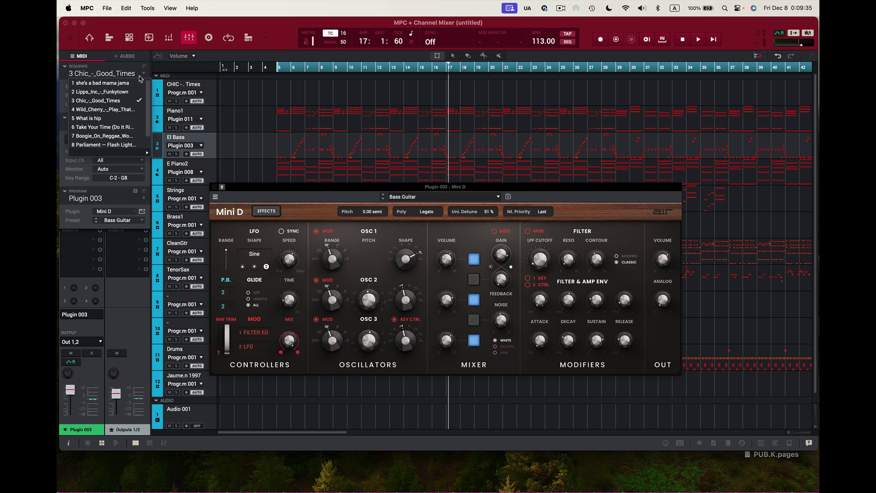
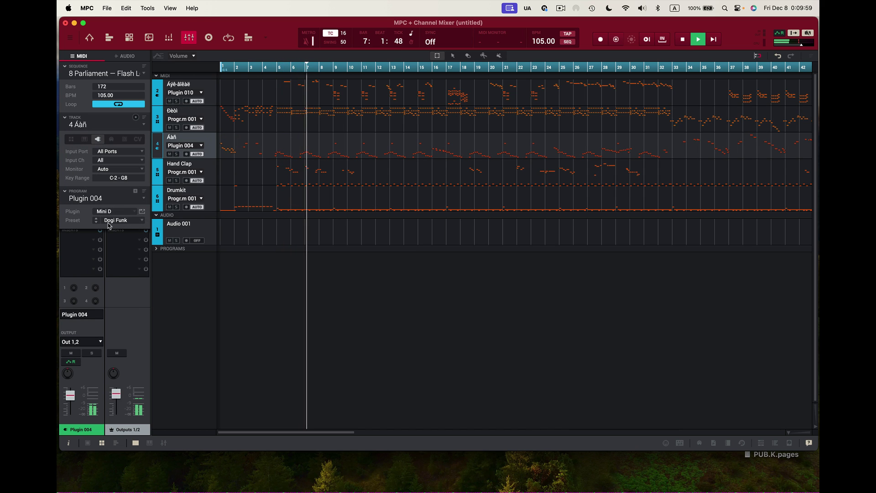
left_click(142, 212)
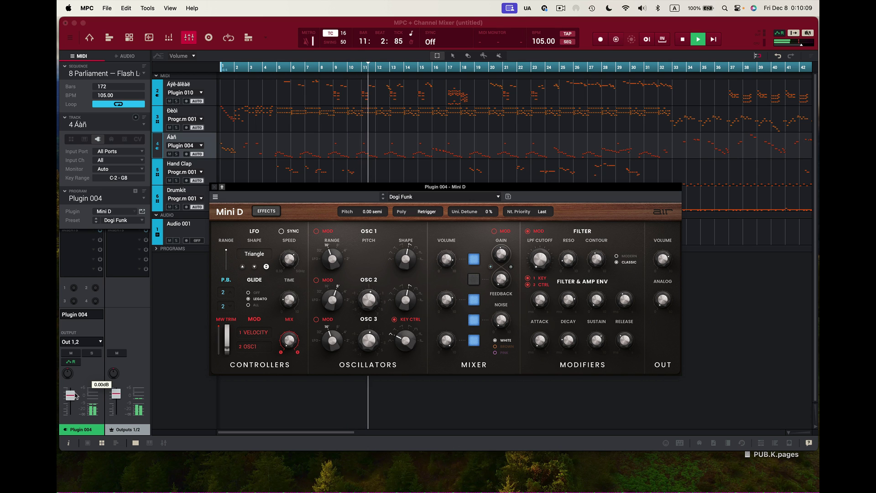
left_click_drag(69, 395, 67, 381)
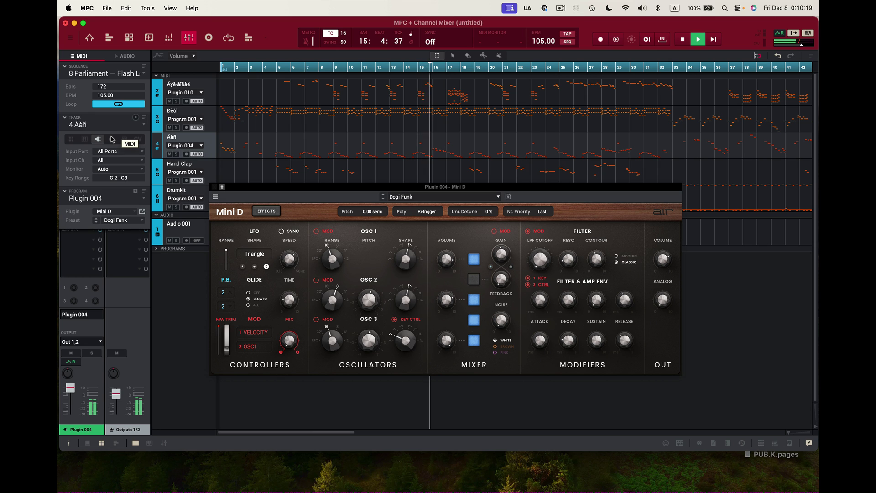
Step: Select track 2 of the Parliament sequence and lower its volume almost to the minimum
left_click(131, 126)
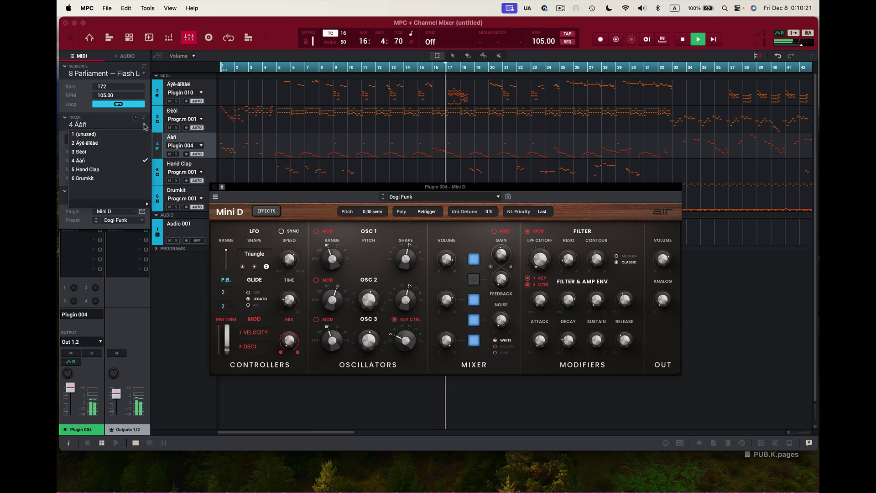
left_click(126, 143)
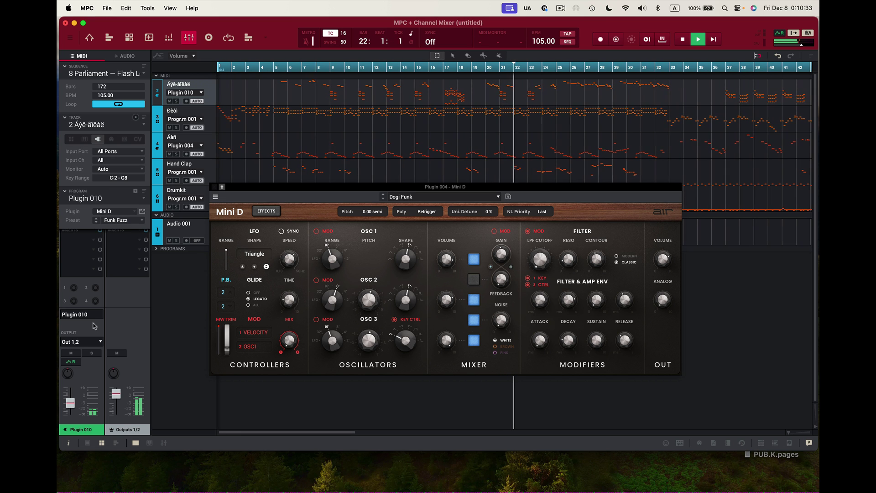
mouse_move(70, 402)
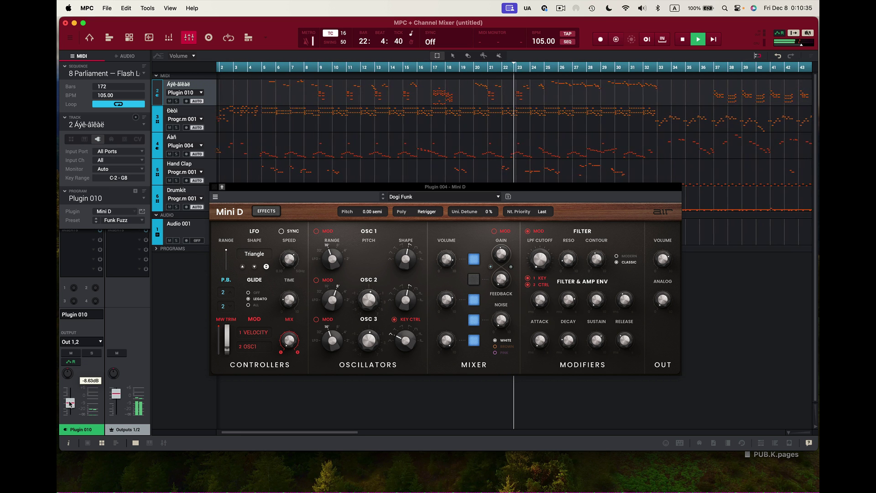
left_click_drag(70, 403, 70, 416)
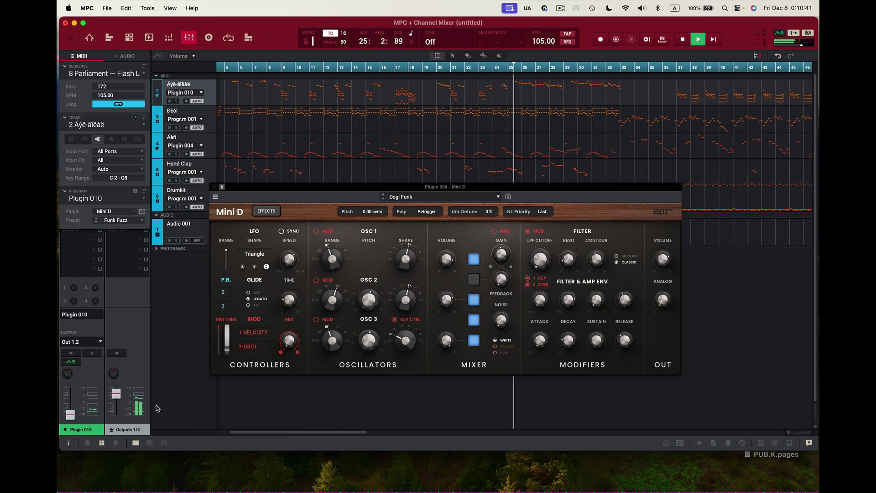
Step: Adjust the OSC 1 shape of Mini D's Dogi Funk patch, trying Tri on the way, and try adjusting the OSC 2 shape
left_click(408, 258)
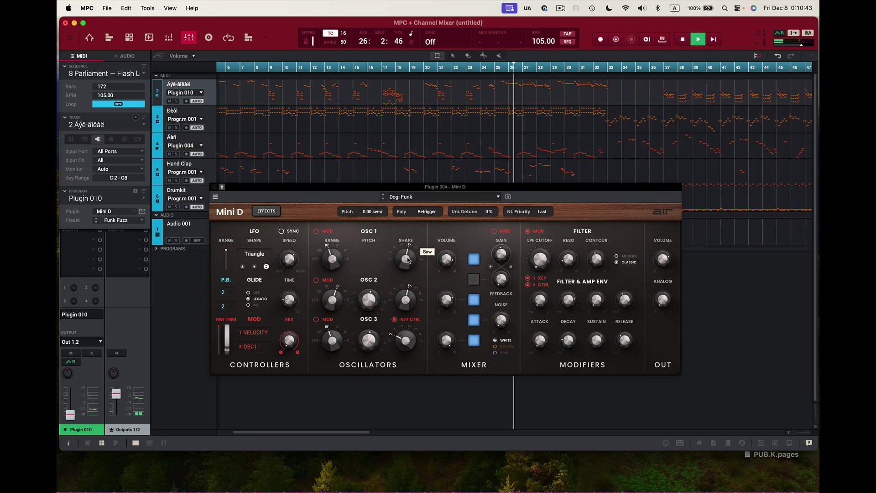
left_click_drag(406, 258, 405, 284)
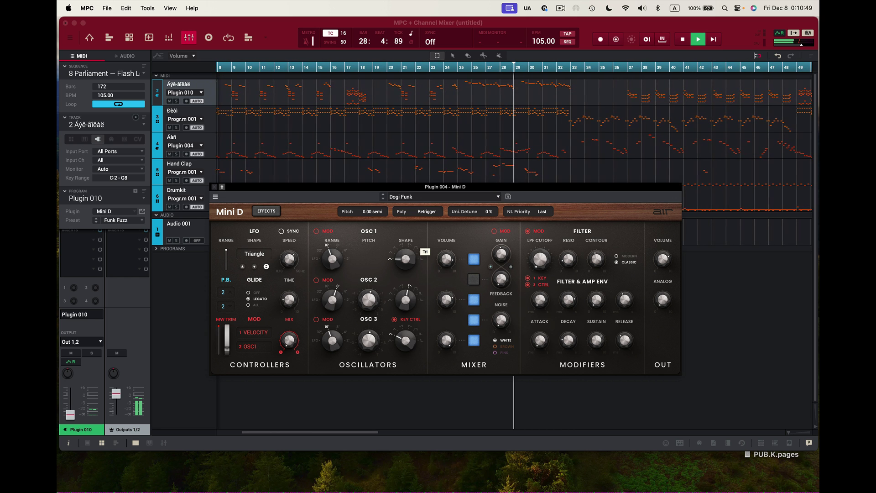
left_click_drag(406, 284, 406, 290)
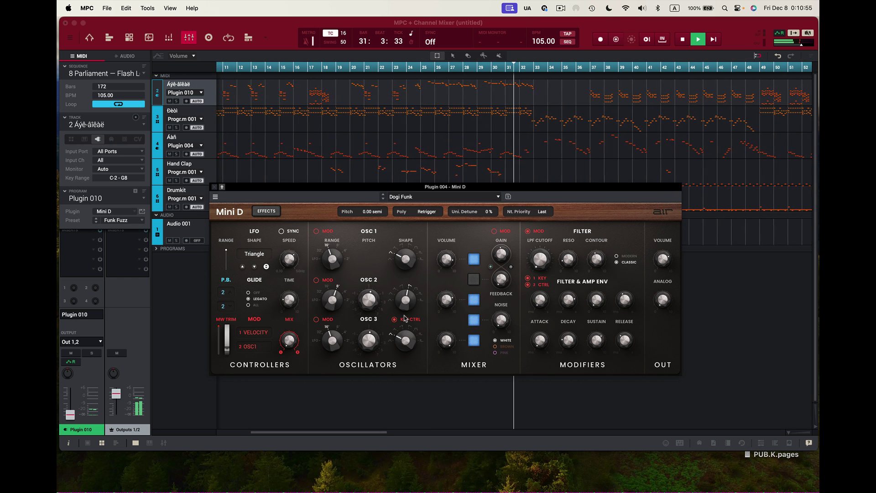
mouse_move(369, 327)
mouse_move(409, 308)
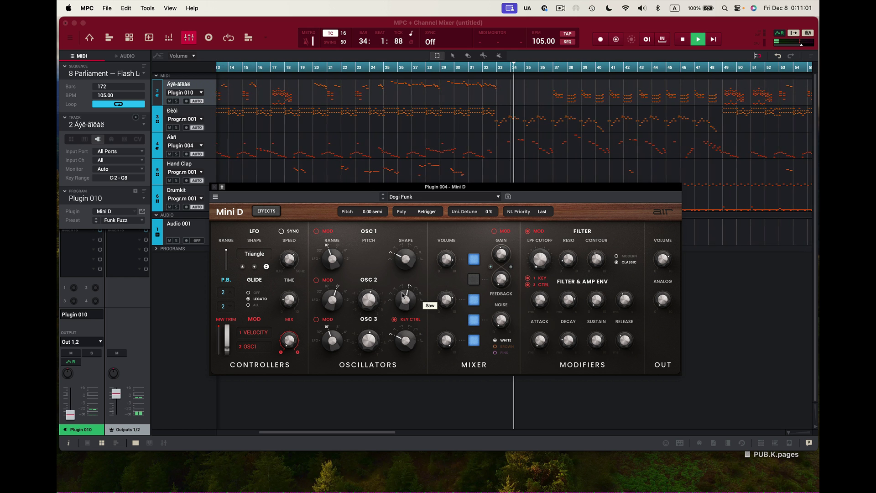
mouse_move(406, 300)
left_mouse_down()
mouse_move(406, 321)
mouse_move(405, 304)
left_mouse_up()
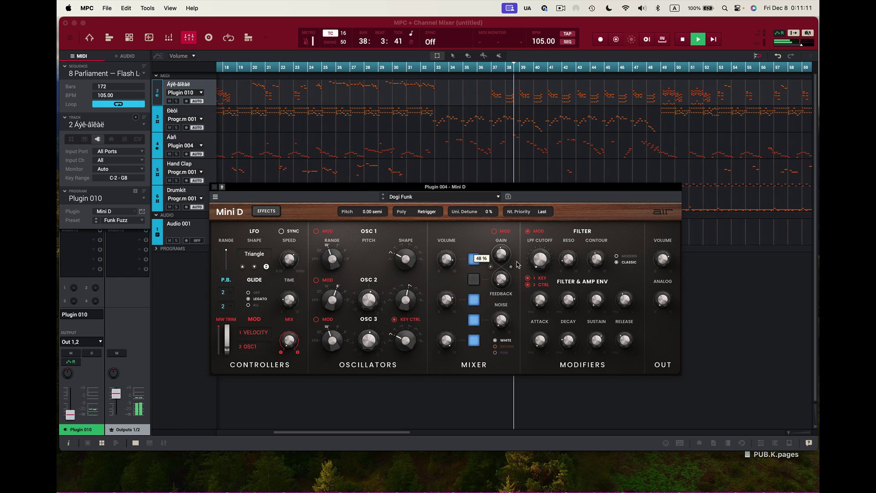
Step: Try adjusting the filter resonance of Mini D's Dogi Funk patch during playback
mouse_move(596, 259)
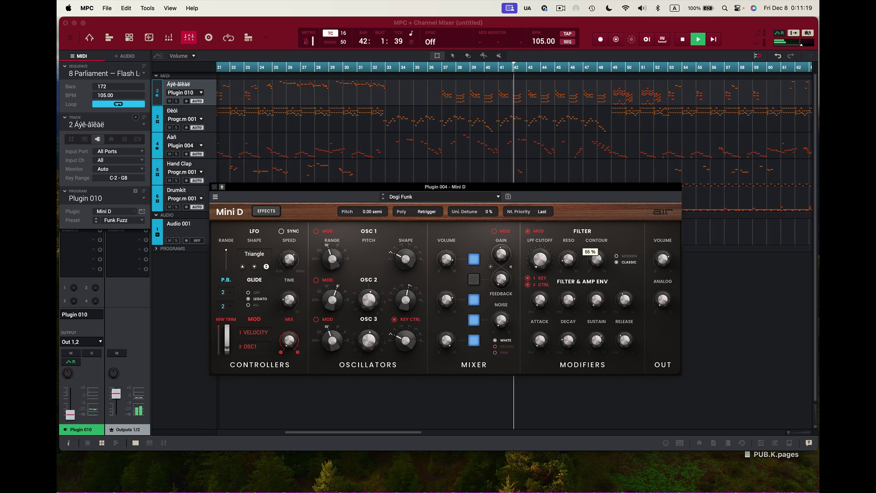
mouse_move(566, 267)
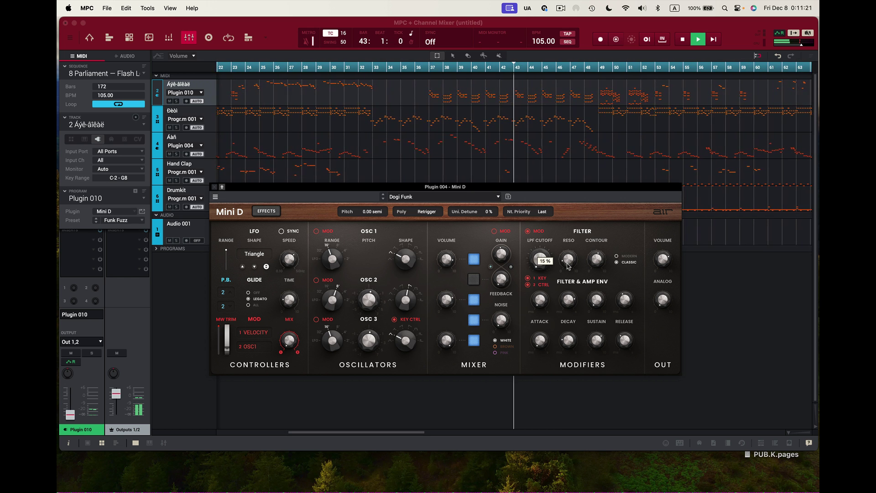
scroll(540, 260, "up", 2)
scroll(540, 259, "up", 3)
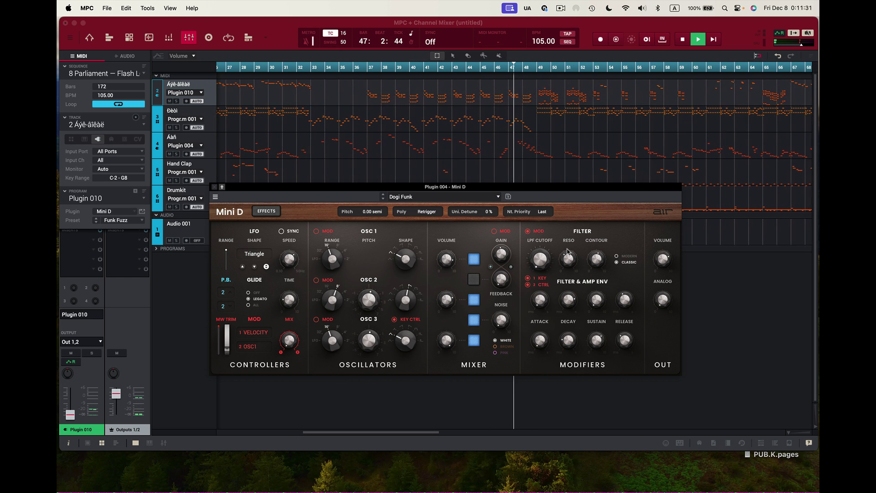
mouse_move(568, 251)
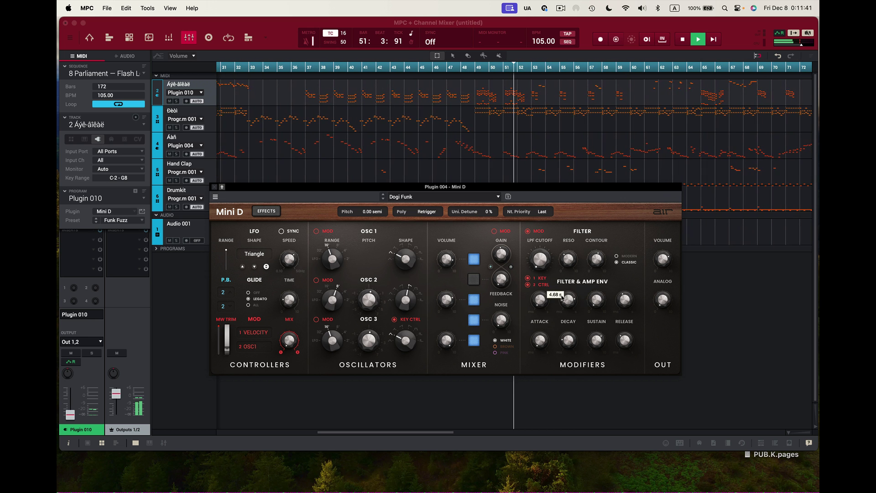
Step: Raise the mixer gain of Mini D's Dogi Funk patch to about 64 %
mouse_move(408, 259)
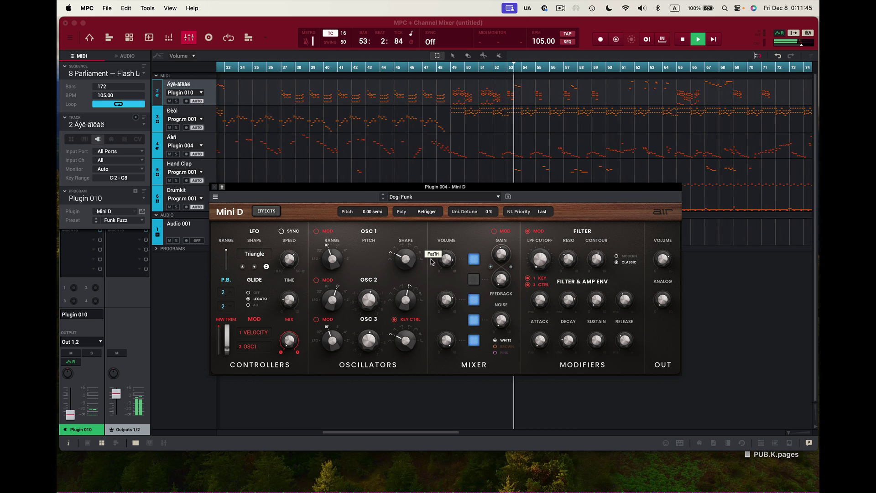
mouse_move(502, 255)
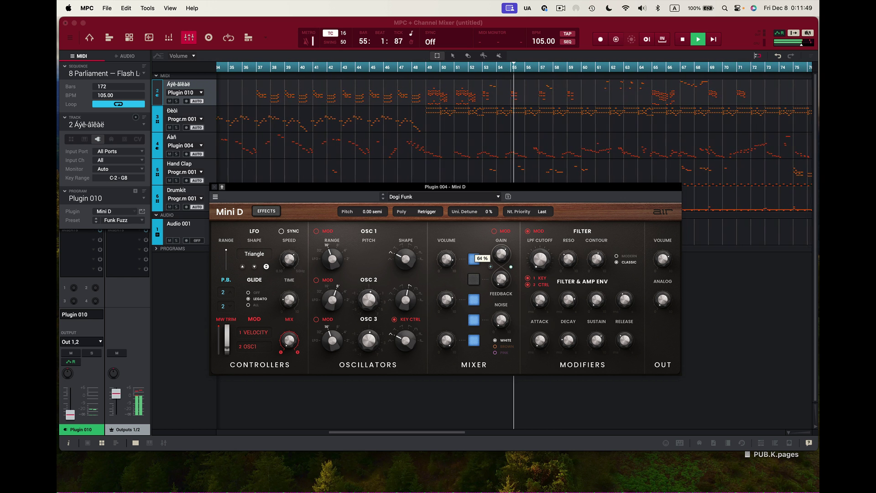
left_click_drag(502, 250, 502, 247)
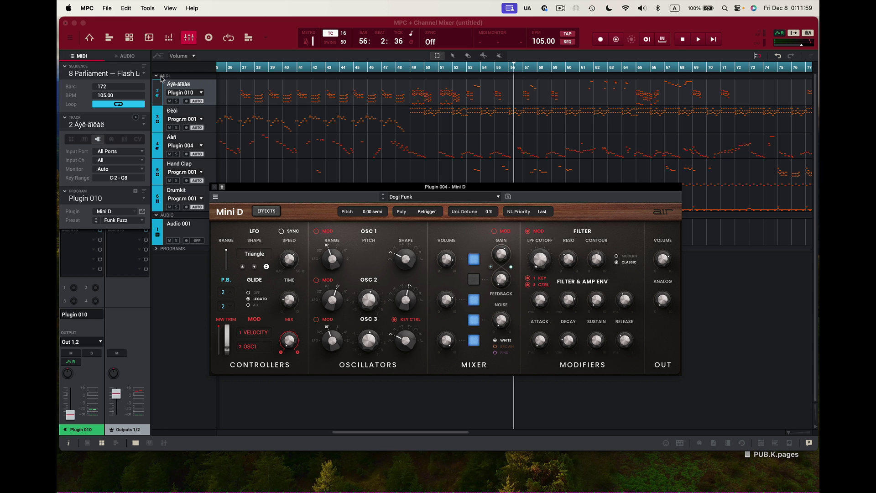
Step: Switch to sequence 2 Lipps_Inc_-_Funkyto, raise the Lead #1 track's volume to +2.75 dB during playback and stop playback
left_click(144, 75)
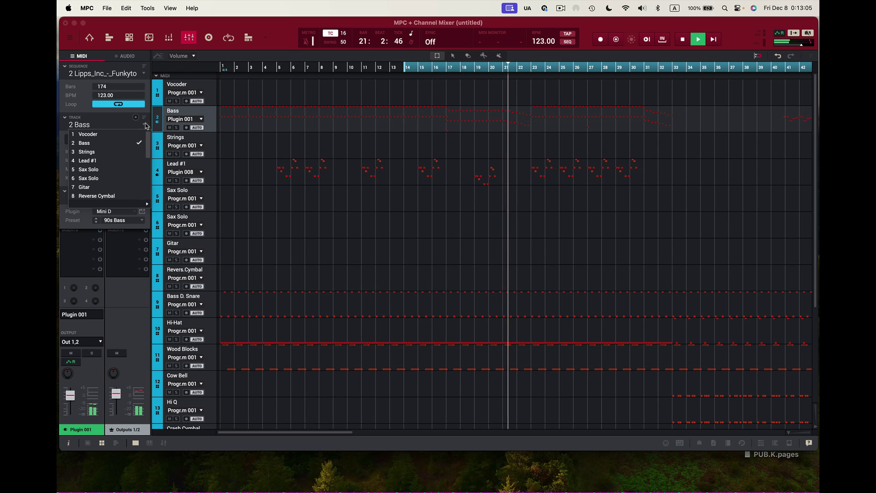
left_click(121, 160)
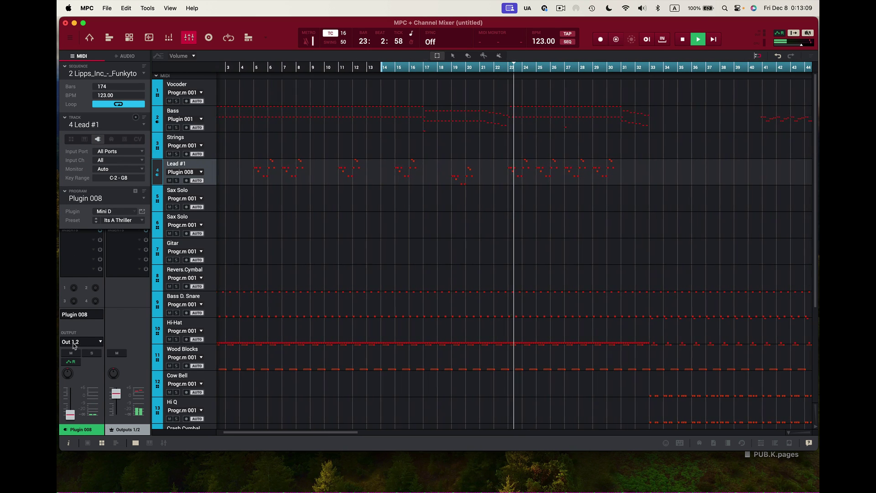
left_click_drag(70, 414, 74, 391)
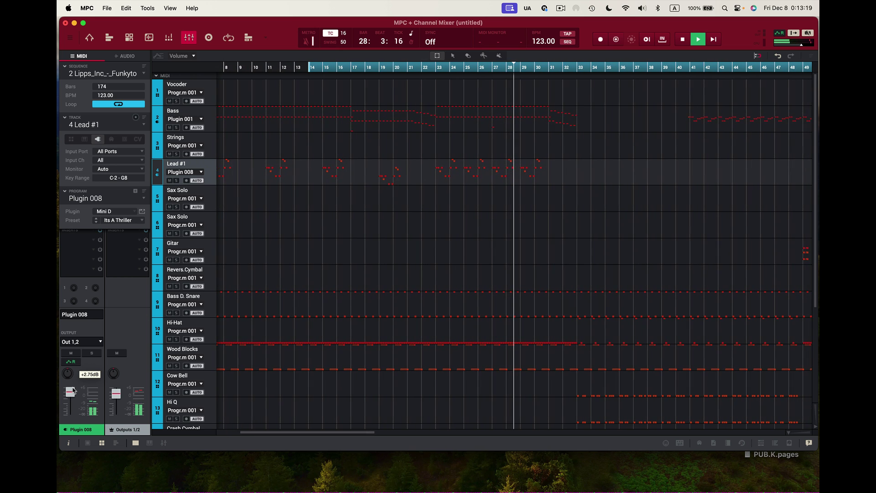
key("space")
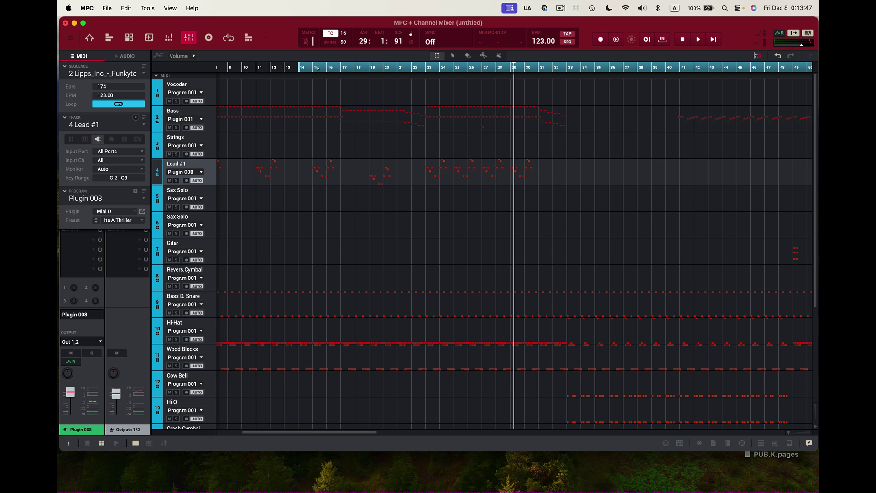
scroll(321, 67, "right", 5)
scroll(321, 67, "left", 3)
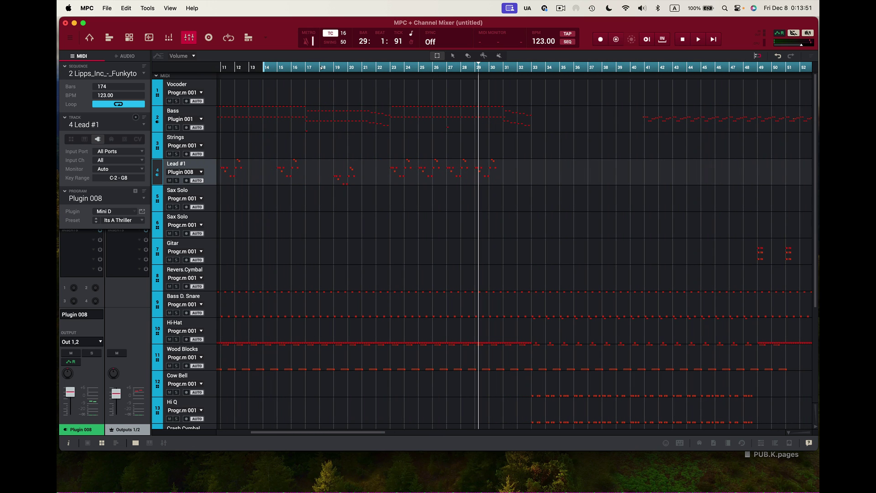